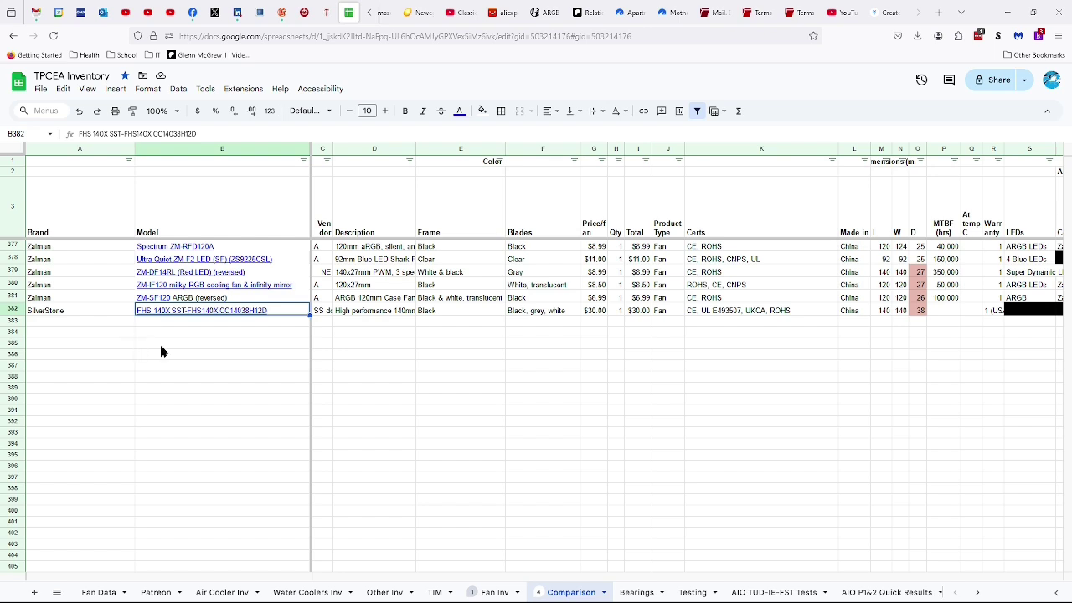
- Check the vendor, price per fan and certifications of the SilverStone FHS 140X in row 382
left_click(326, 315)
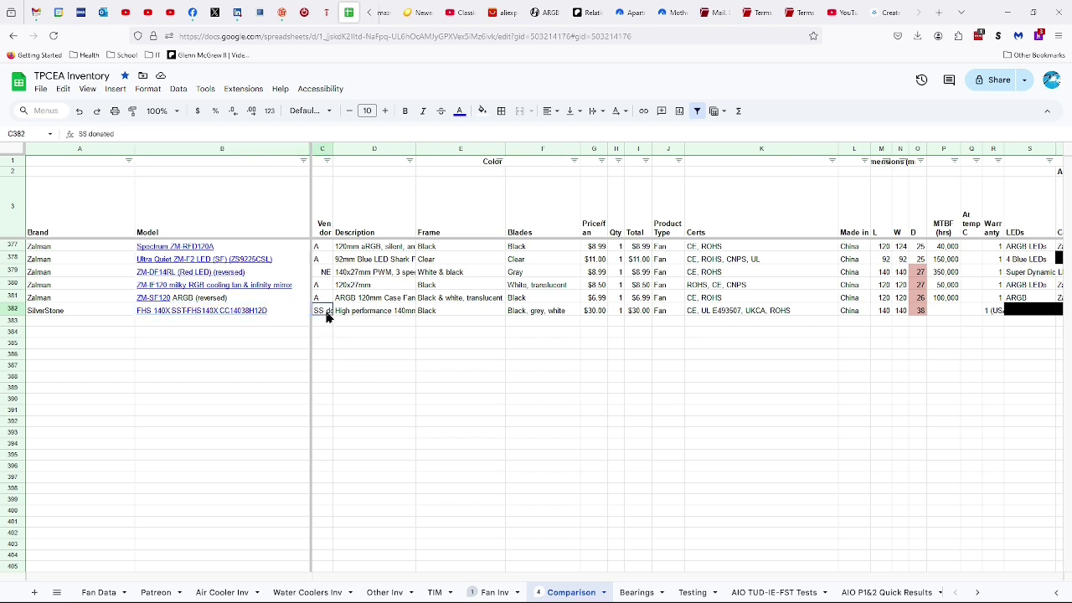
left_click(596, 312)
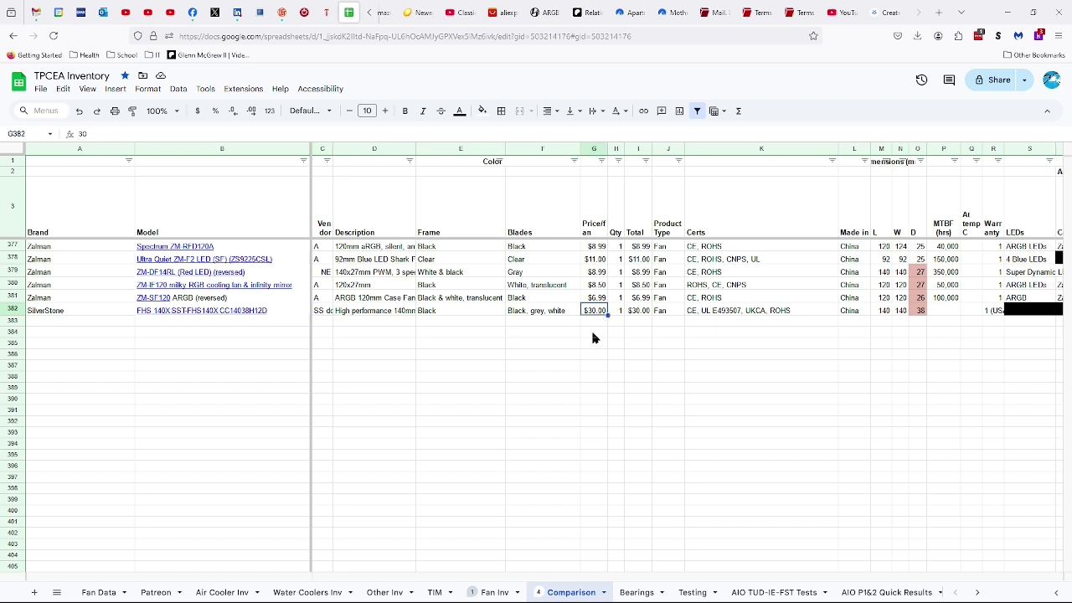
left_click(735, 310)
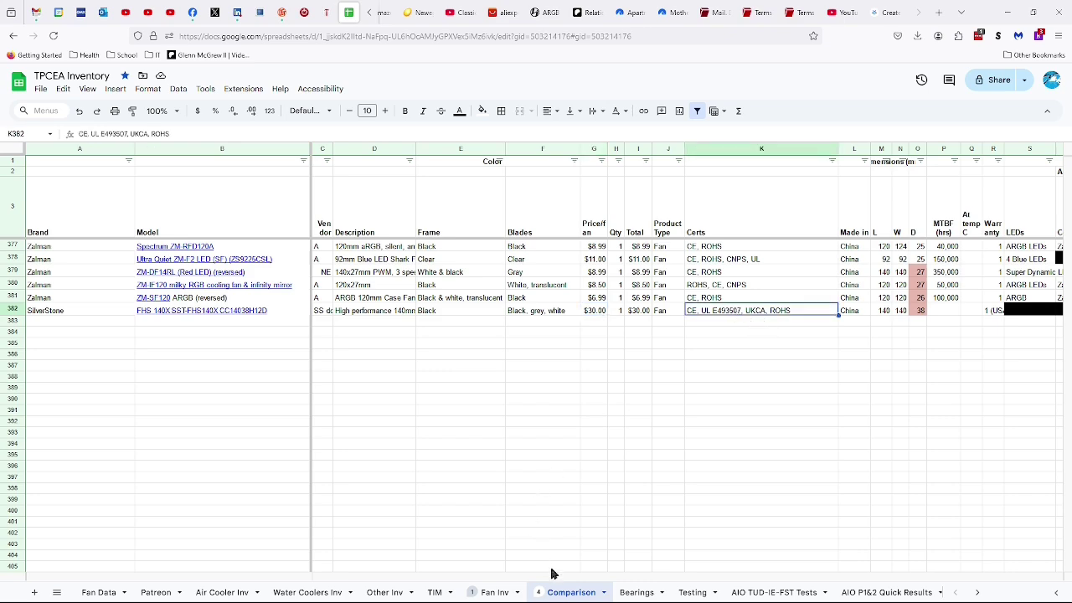
- Review the SilverStone fan's country of manufacture, dimensions, MTBF and warranty entries in row 382
left_click_drag(455, 580, 545, 581)
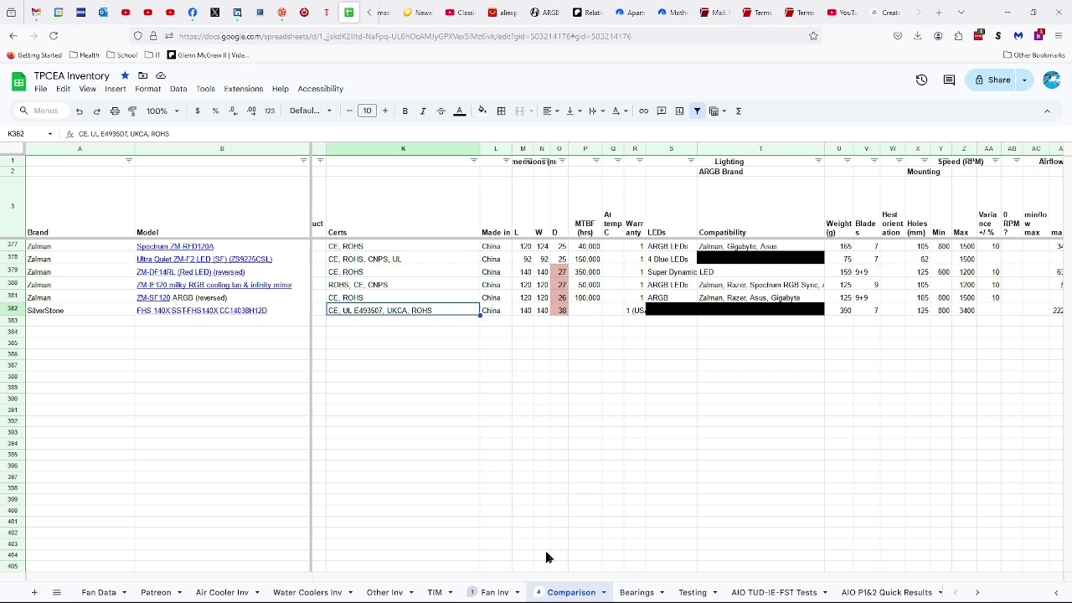
key("Right")
key("Right")
key("Right")
key("Right")
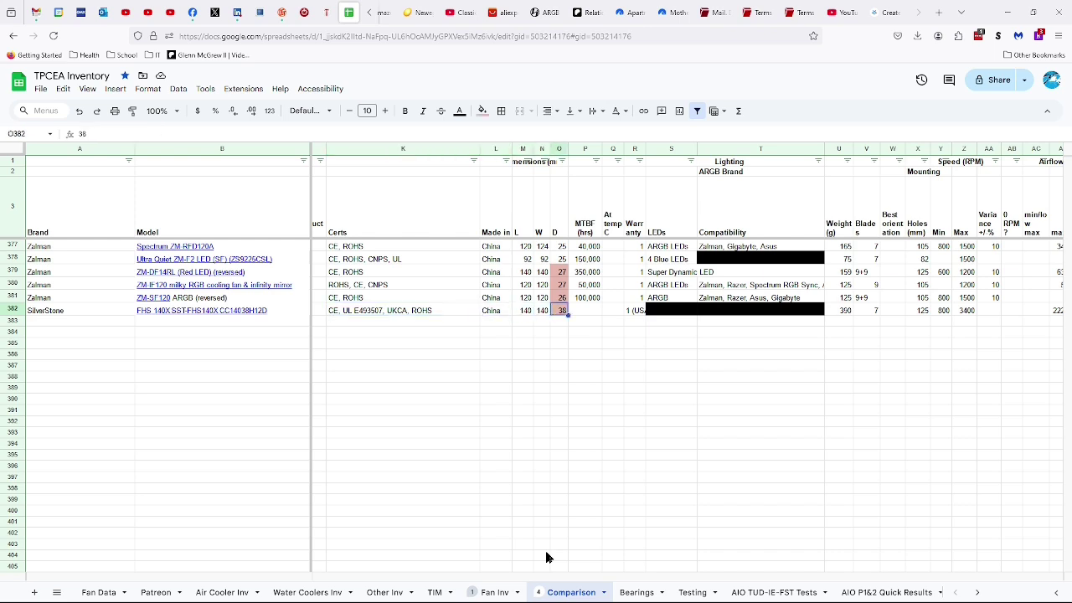
key("Right")
key("Right")
key("Right")
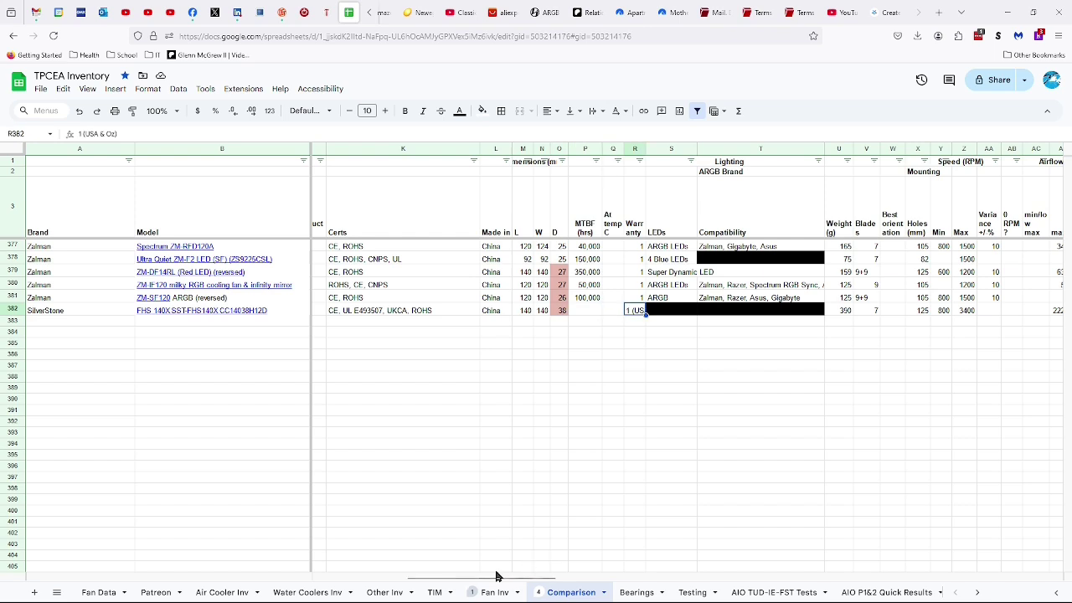
- Examine the SilverStone fan's weight, maximum airflow, maximum static pressure and maximum noise values in row 382
mouse_move(473, 580)
left_click_drag(474, 578, 595, 577)
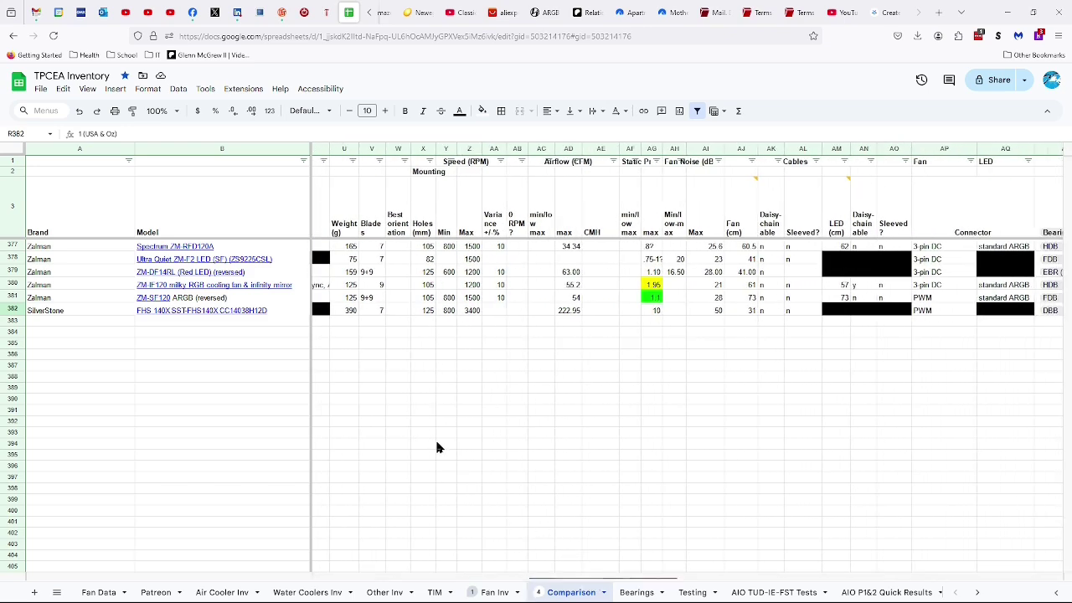
left_click(350, 315)
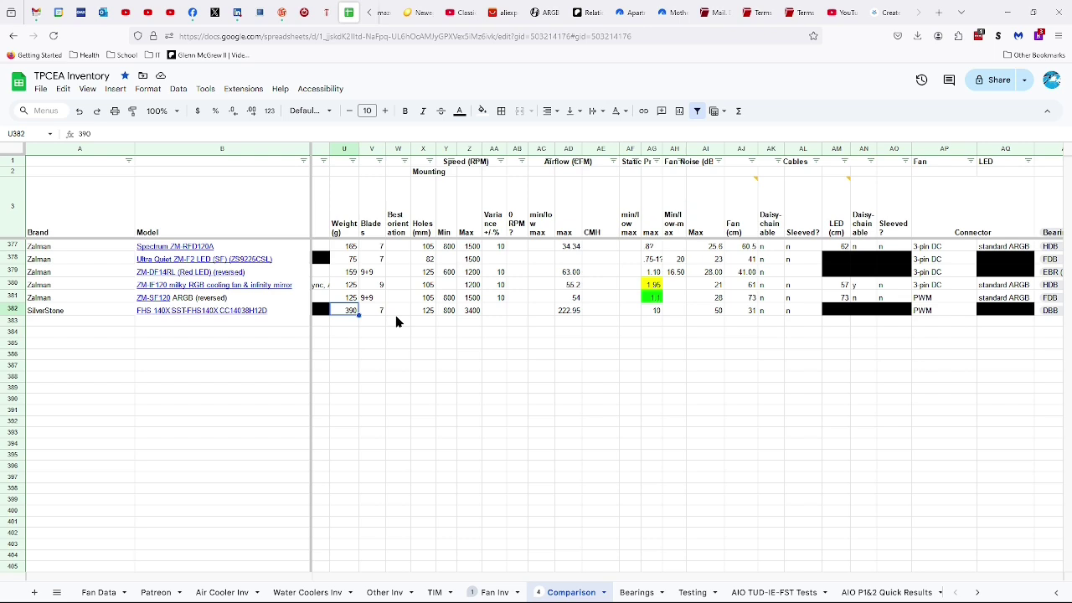
left_click(566, 310)
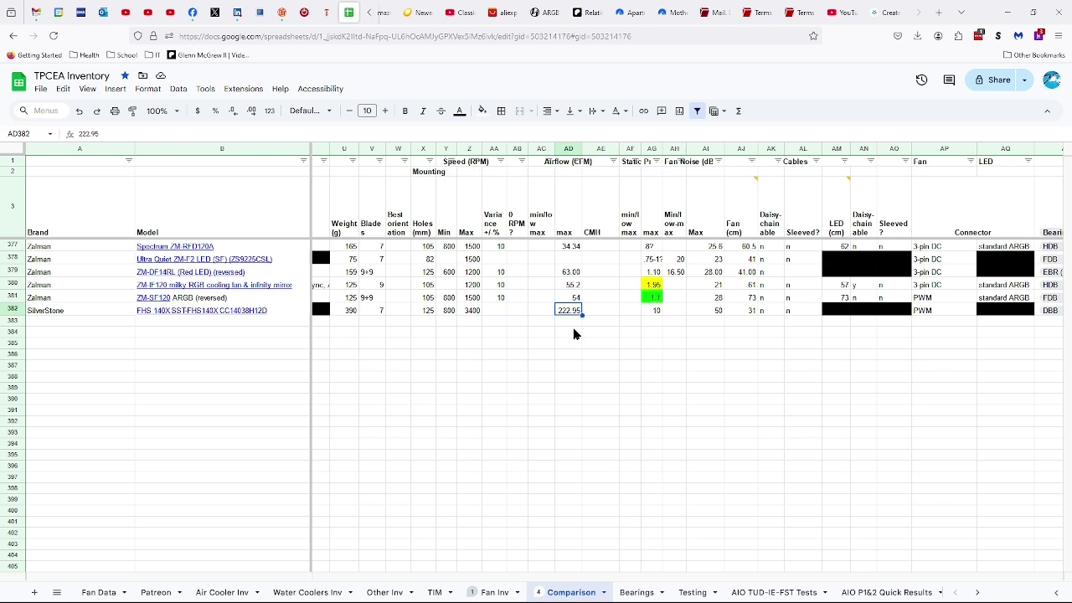
left_click(654, 312)
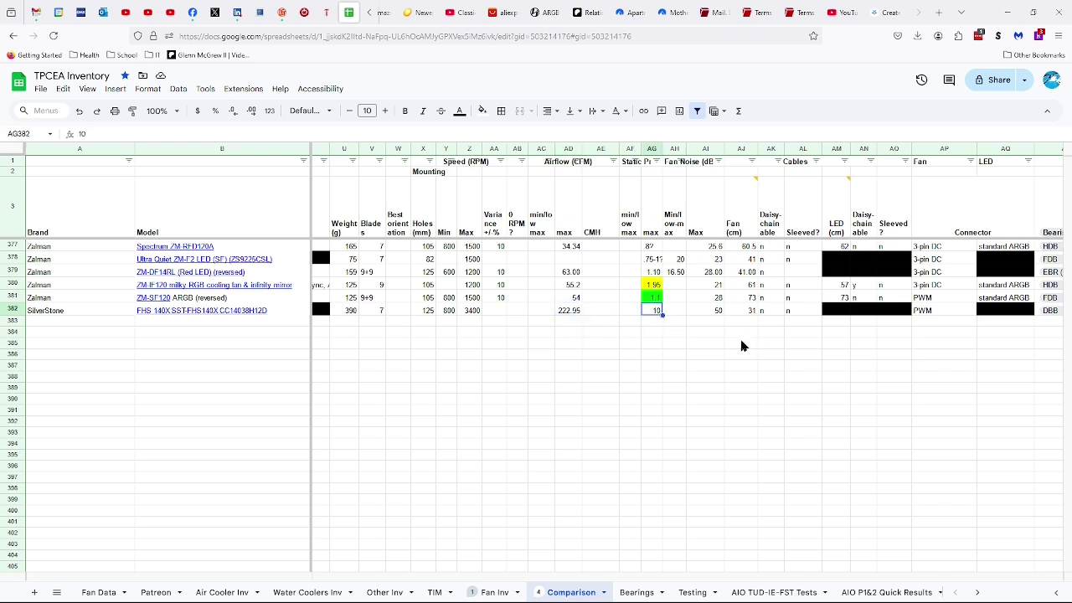
left_click(709, 312)
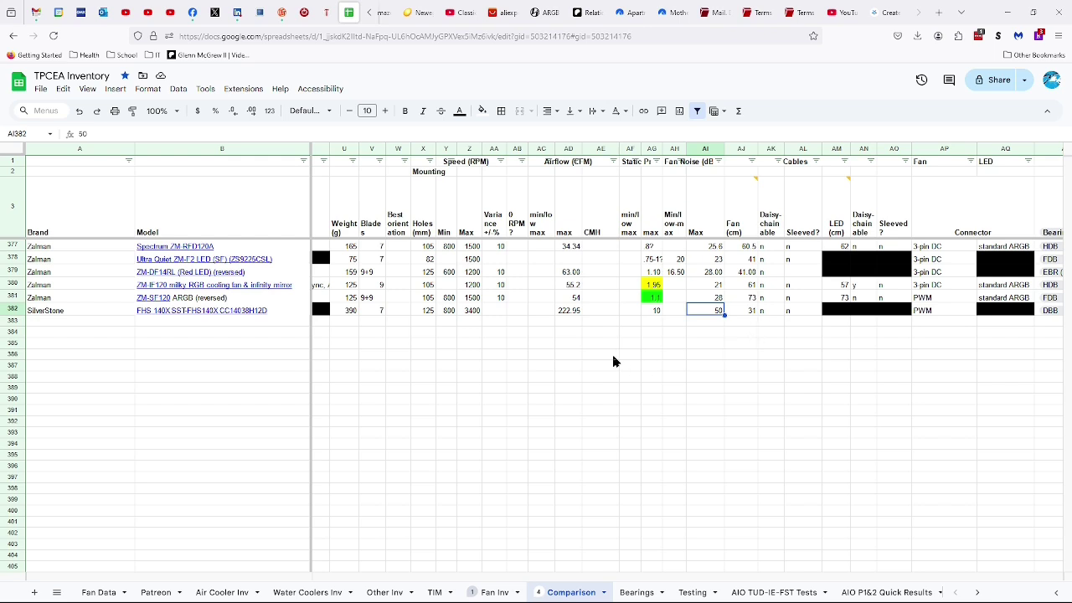
left_click(569, 311)
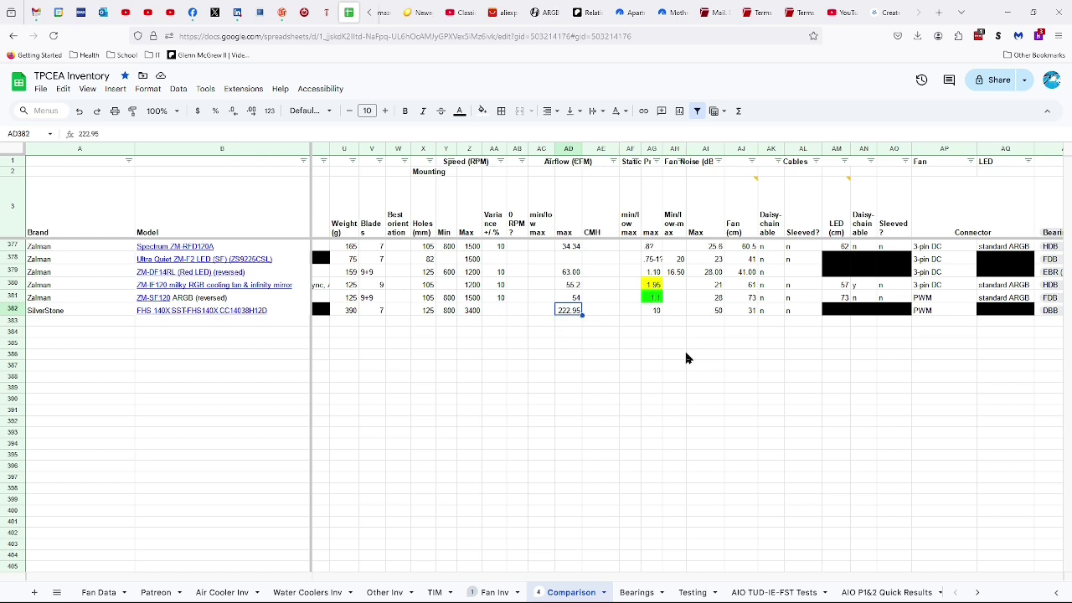
left_click(657, 311)
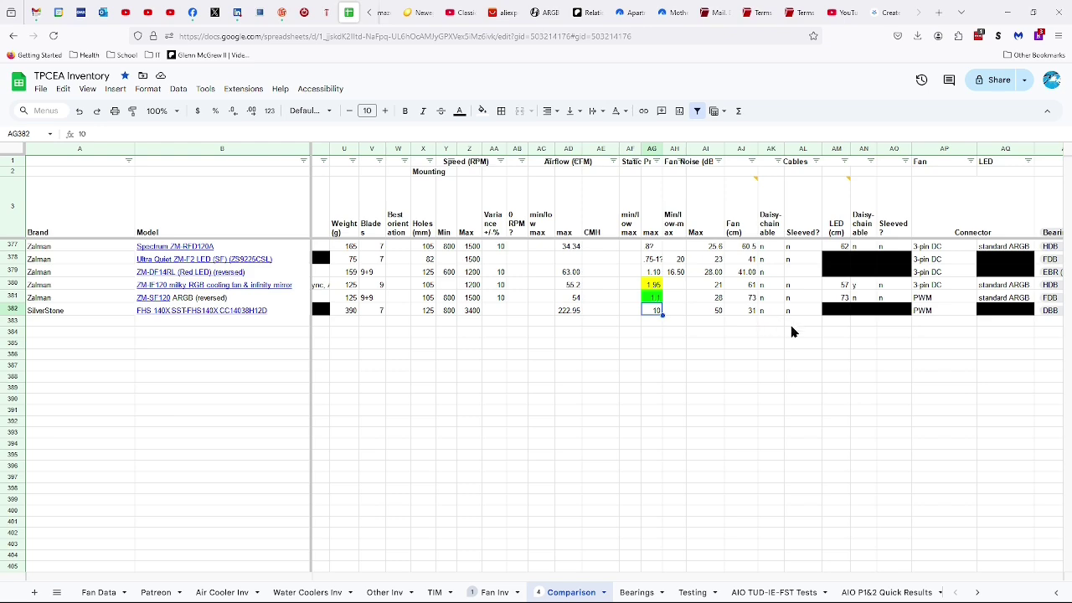
- Compare the SilverStone fan's voltage, power, amperage and included hardware with those of the other fans listed above it
left_click_drag(627, 577, 819, 600)
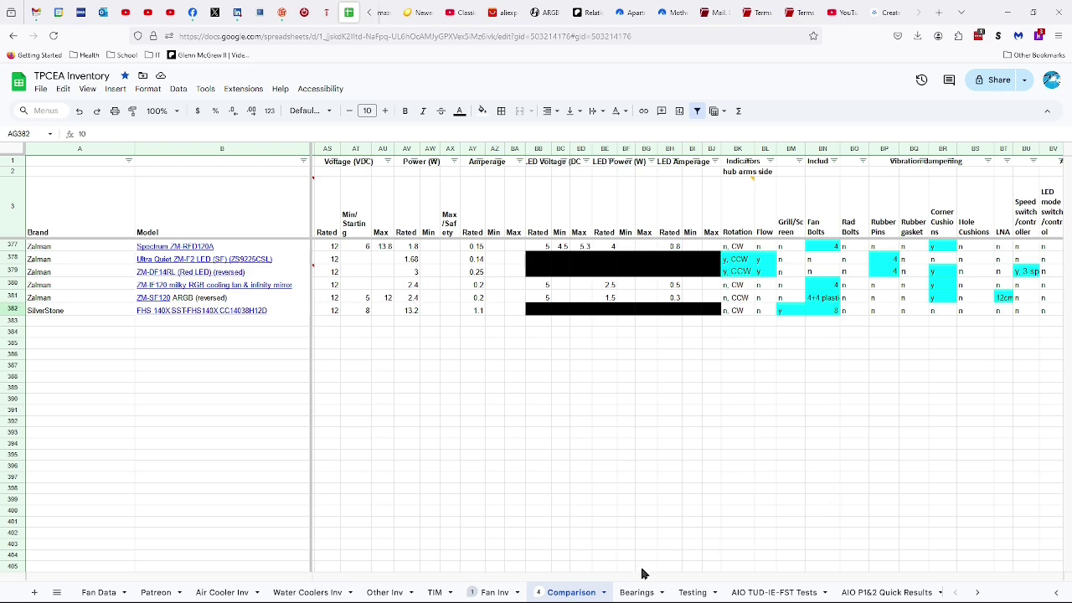
scroll(737, 588, "left", 1)
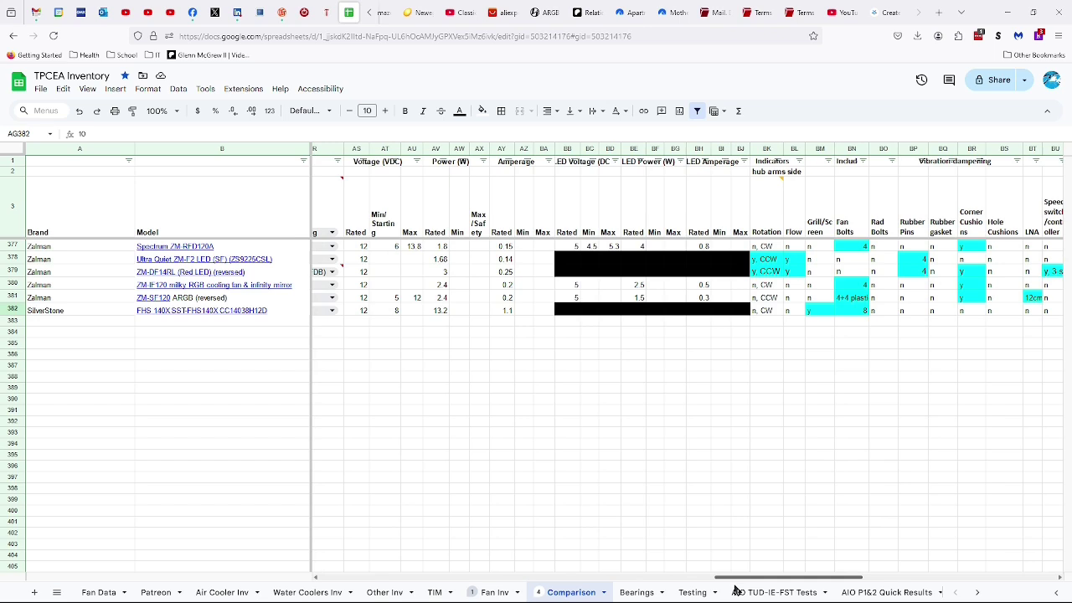
scroll(566, 455, "up", 1)
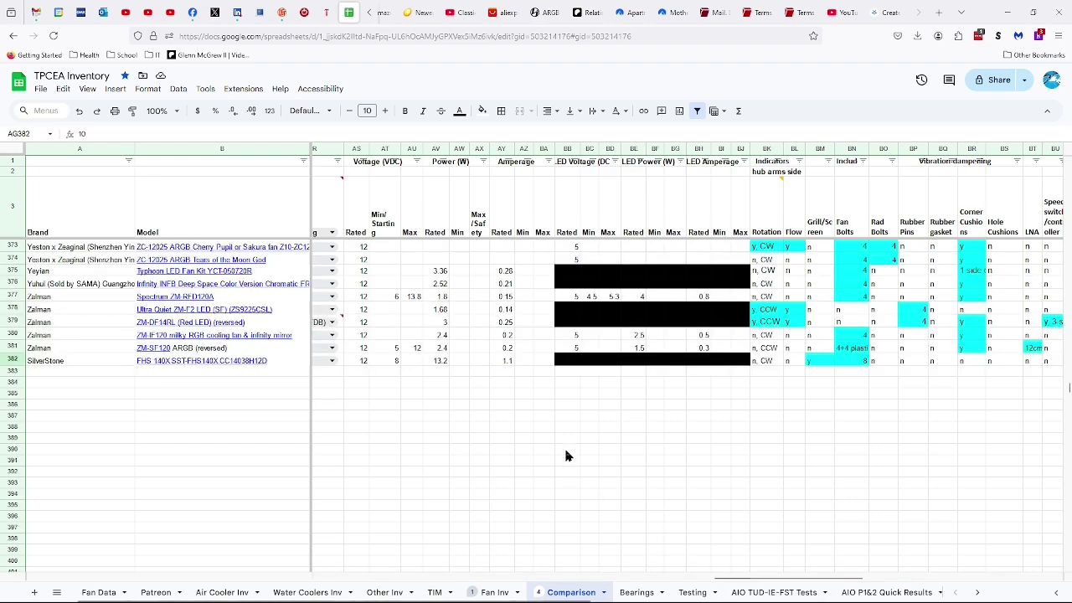
scroll(566, 456, "up", 6)
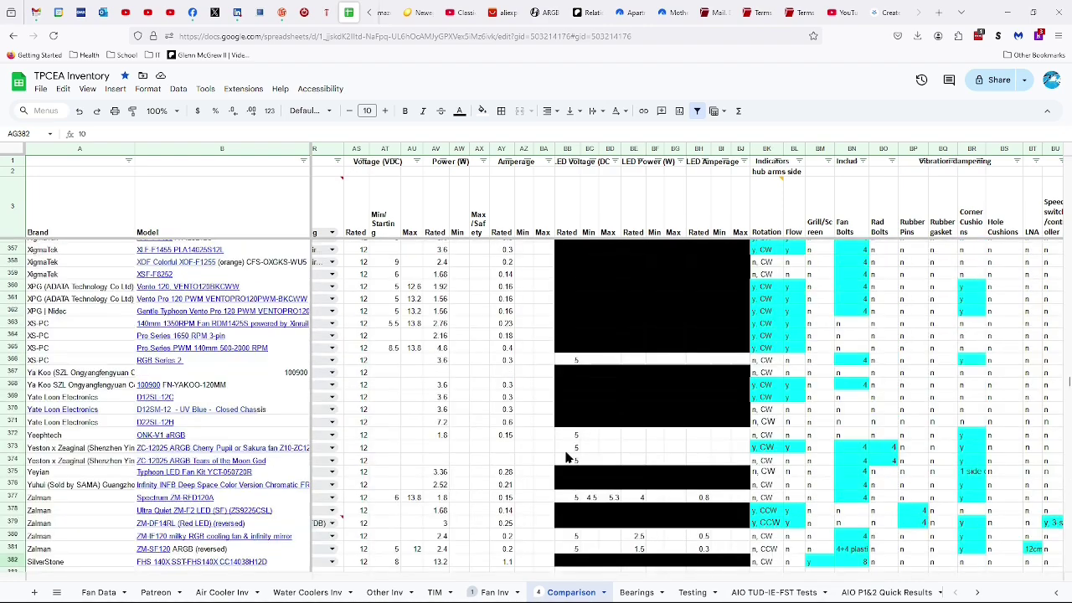
scroll(565, 460, "up", 5)
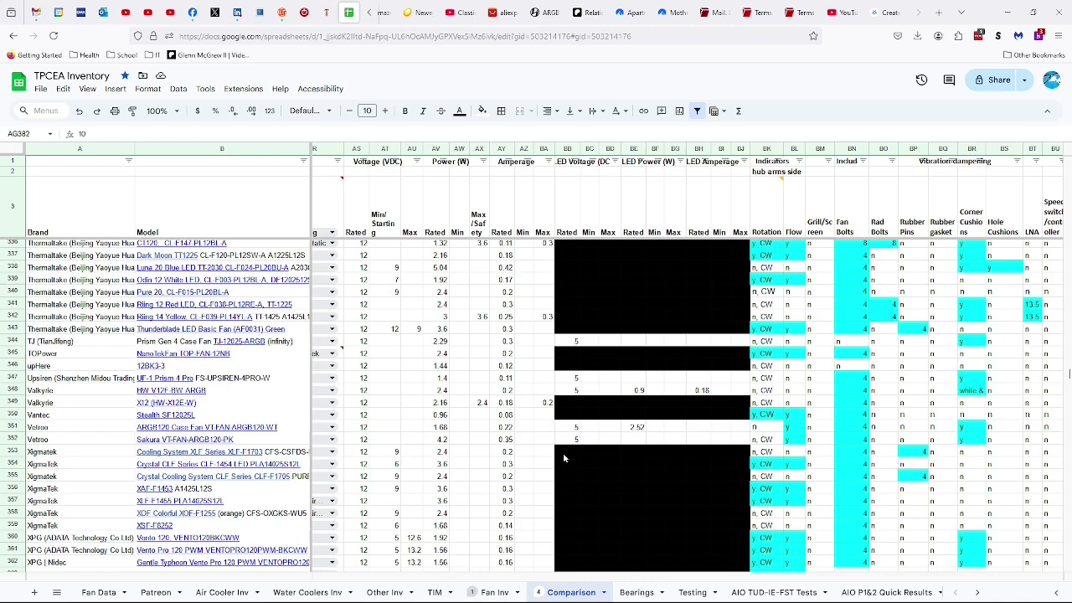
scroll(539, 452, "up", 3)
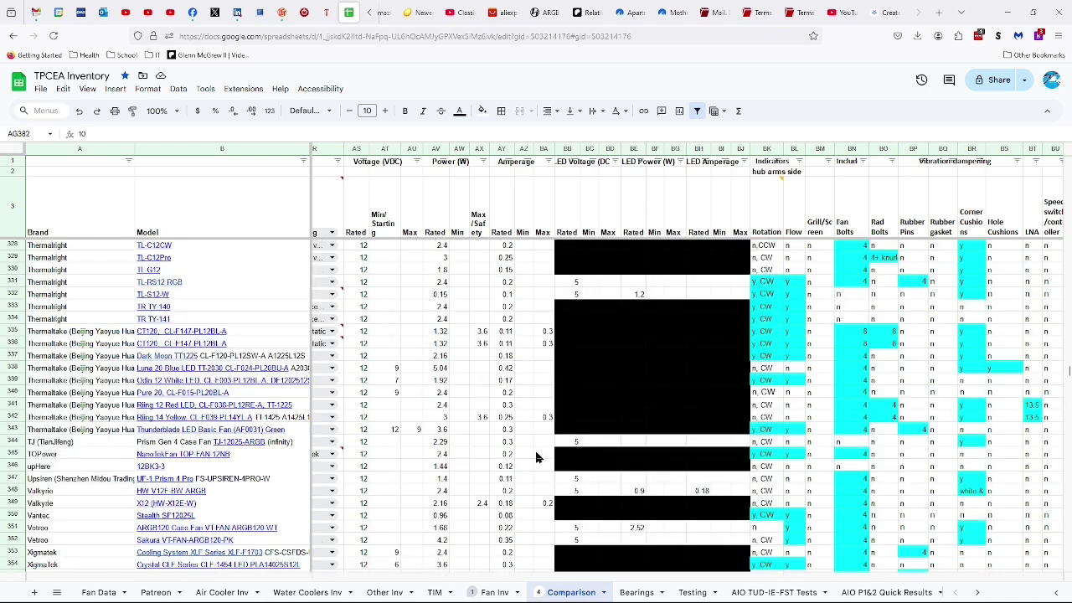
scroll(536, 460, "up", 3)
scroll(533, 463, "down", 18)
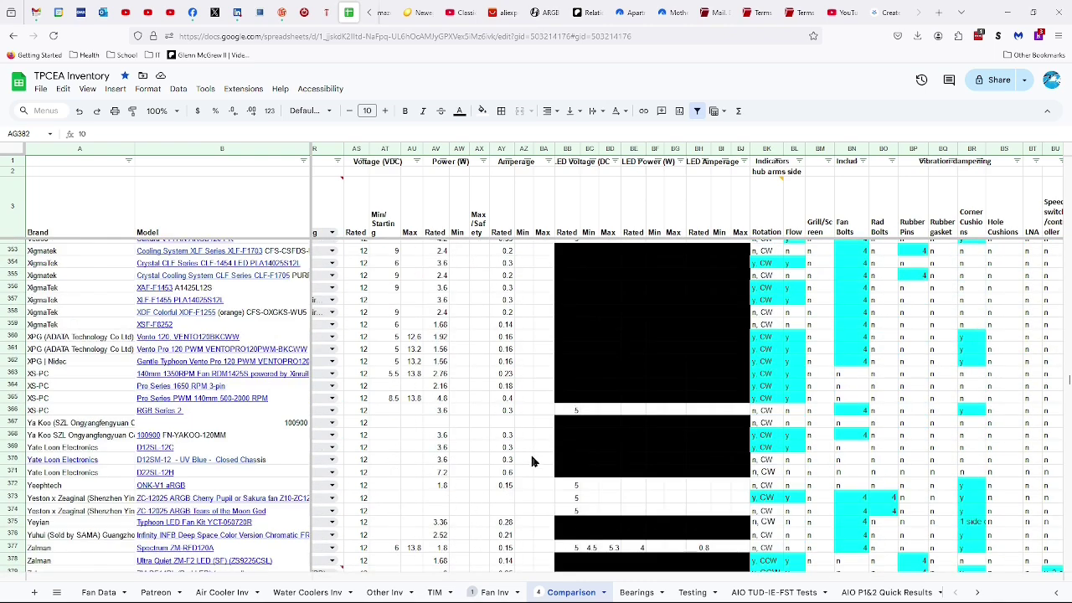
scroll(557, 457, "down", 2)
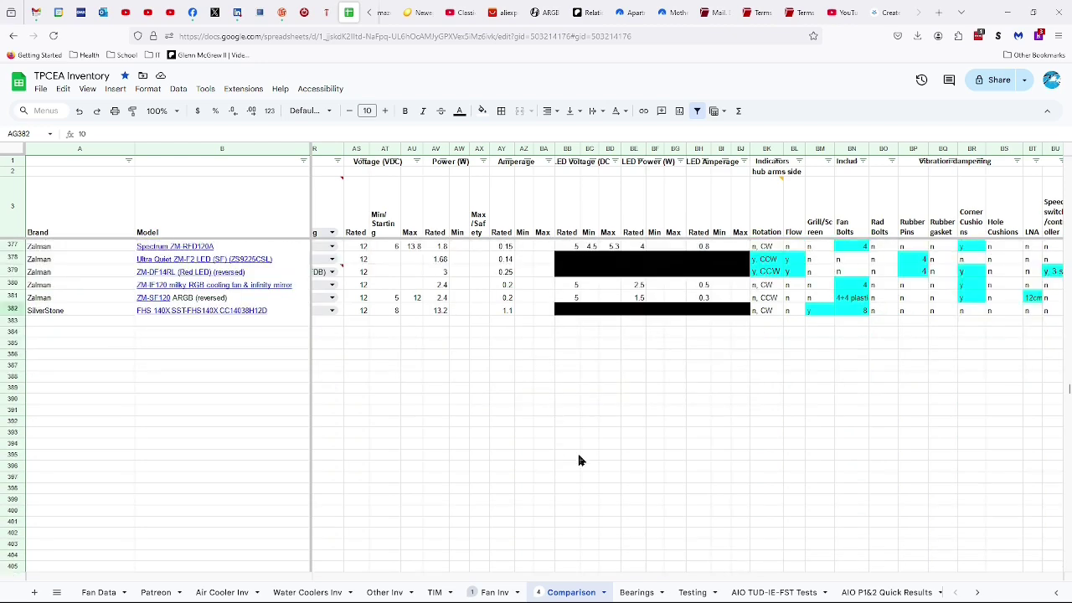
- Check the SilverStone fan's splitter adapter entry and the remaining accessory columns in row 382
left_click_drag(793, 582, 895, 555)
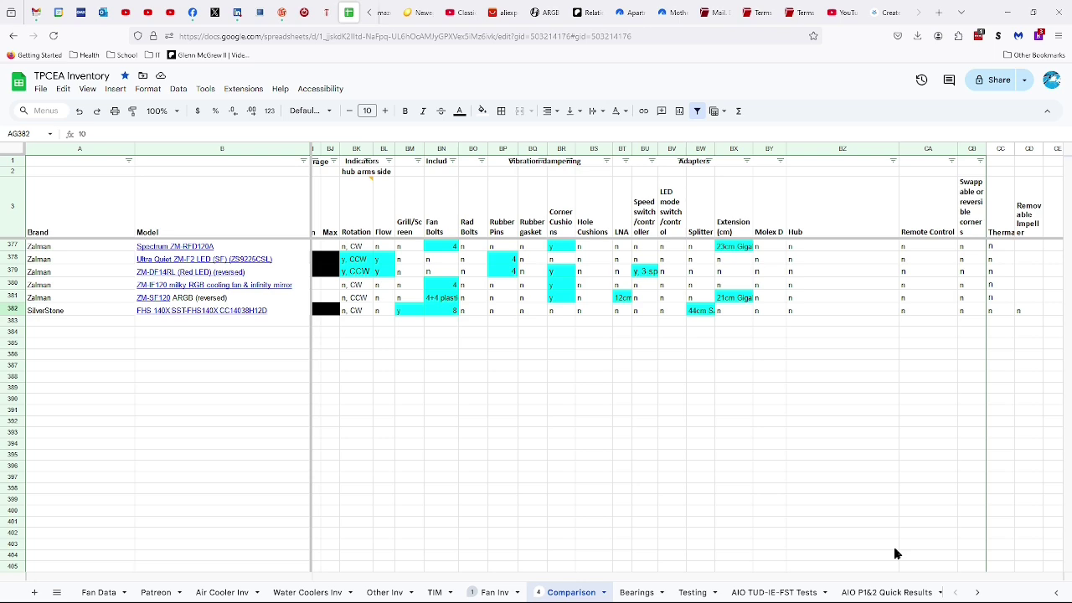
left_click(708, 310)
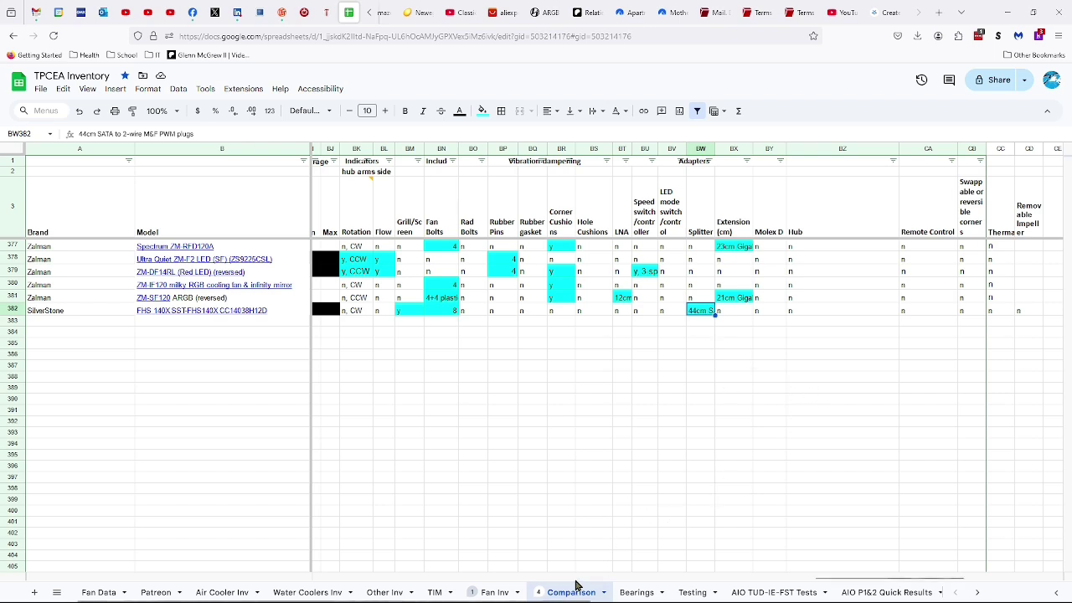
left_click_drag(848, 580, 888, 581)
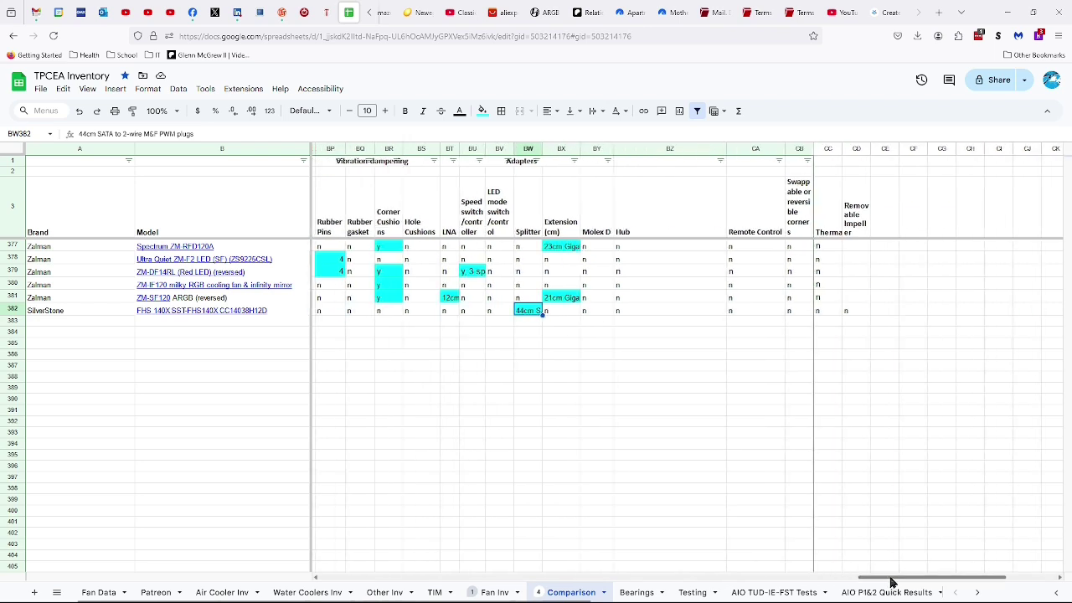